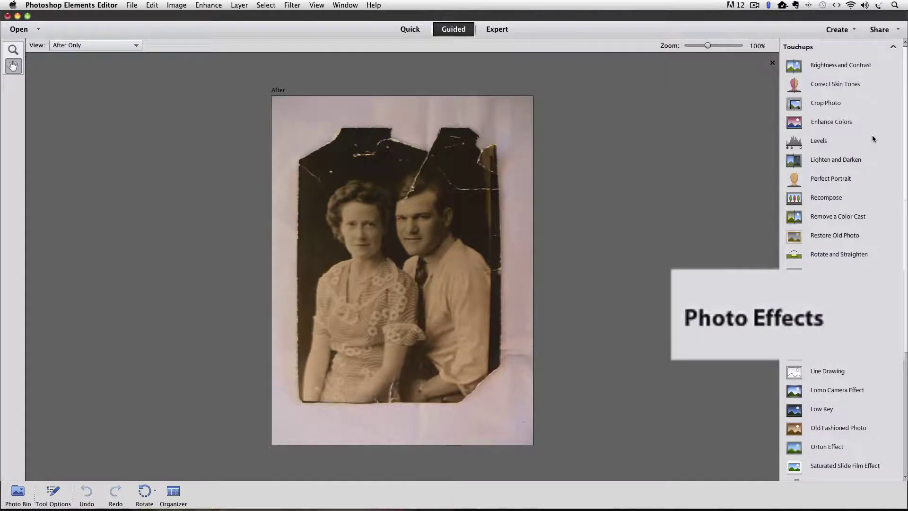
Step: Switch the view to Before & After – Horizontal and start the Restore Old Photo guided edit
{"action": "scroll", "coordinate": [873, 138], "scroll_direction": "down", "scroll_amount": 5}
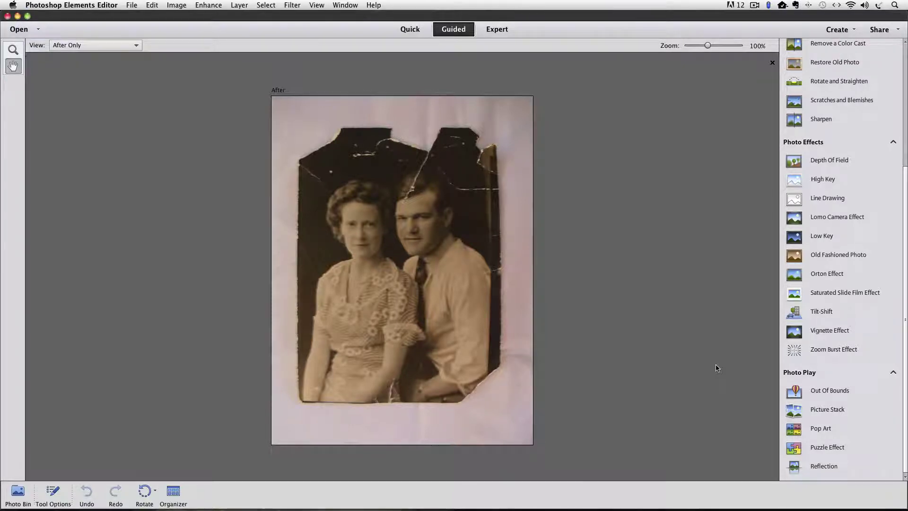
{"action": "scroll", "coordinate": [880, 291], "scroll_direction": "up", "scroll_amount": 5}
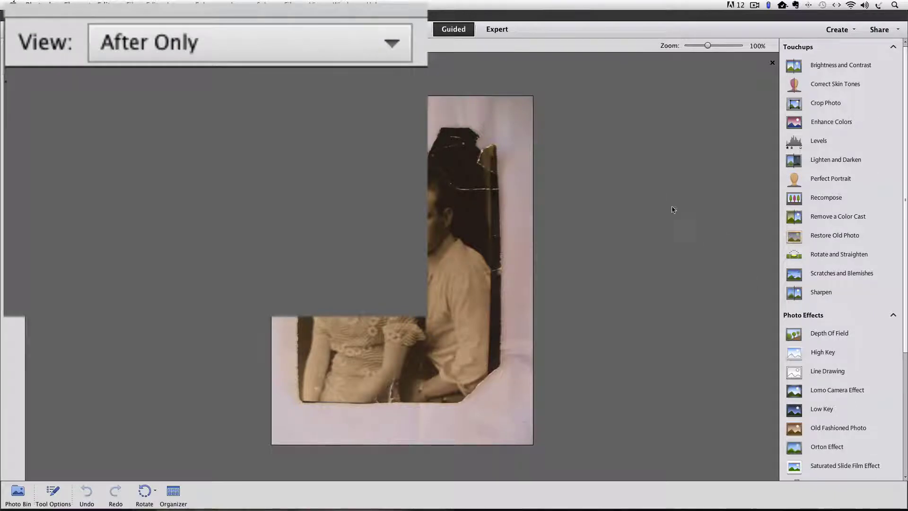
{"action": "left_click", "coordinate": [358, 46]}
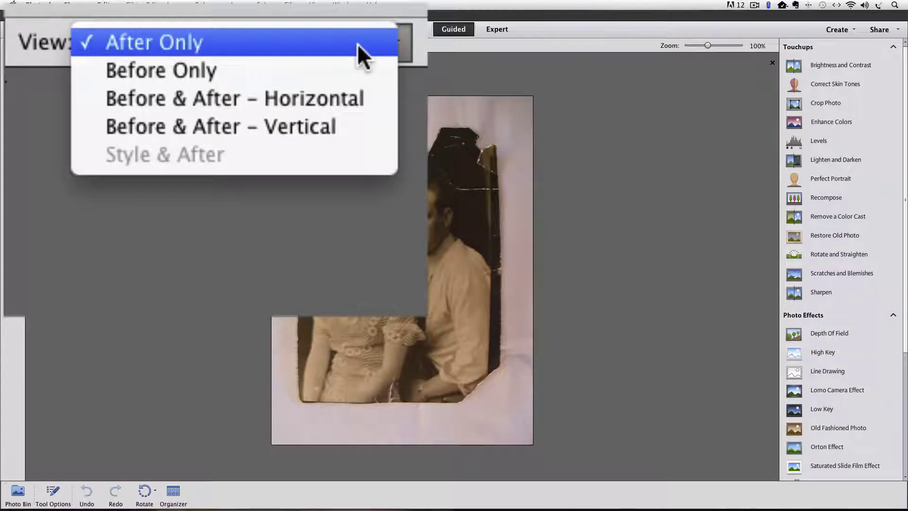
{"action": "left_click", "coordinate": [331, 100]}
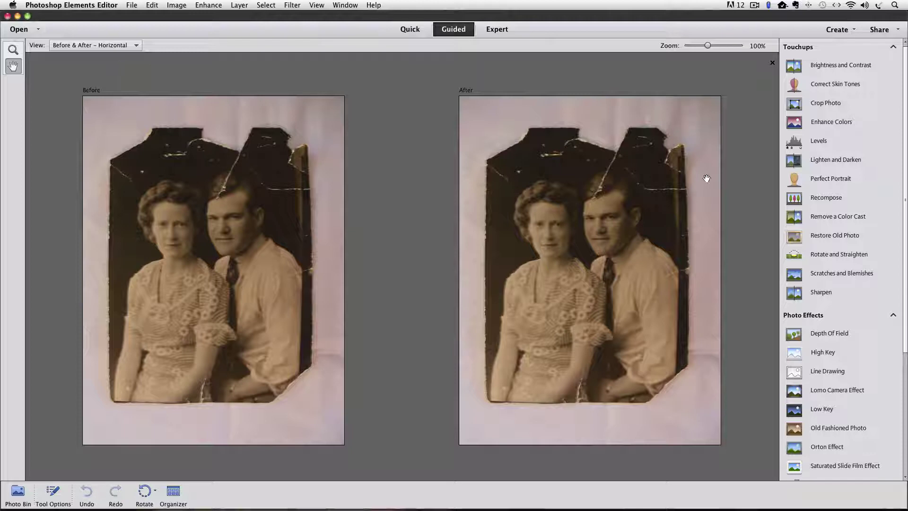
{"action": "left_click", "coordinate": [837, 235]}
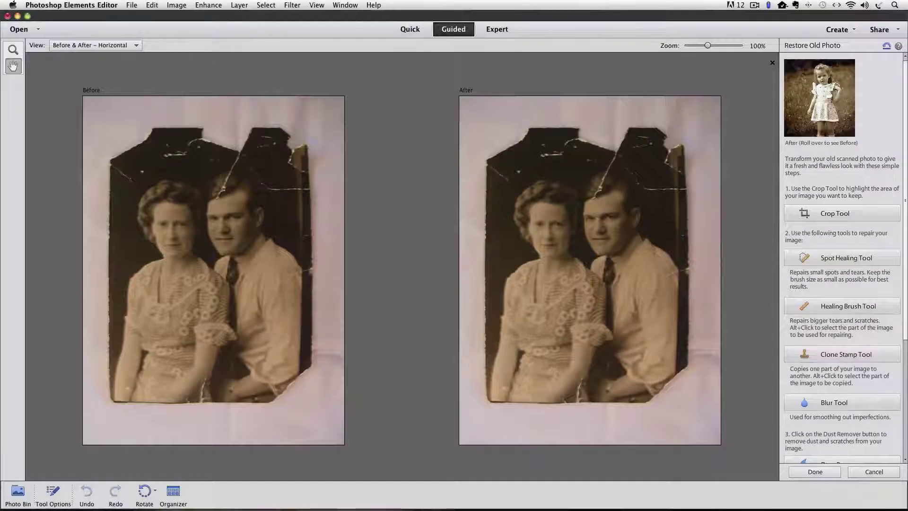
Step: Start a crop on the After photo, pulling the top-left and bottom-right corners inward
{"action": "scroll", "coordinate": [842, 204], "scroll_direction": "down", "scroll_amount": 1}
{"action": "left_click", "coordinate": [842, 204]}
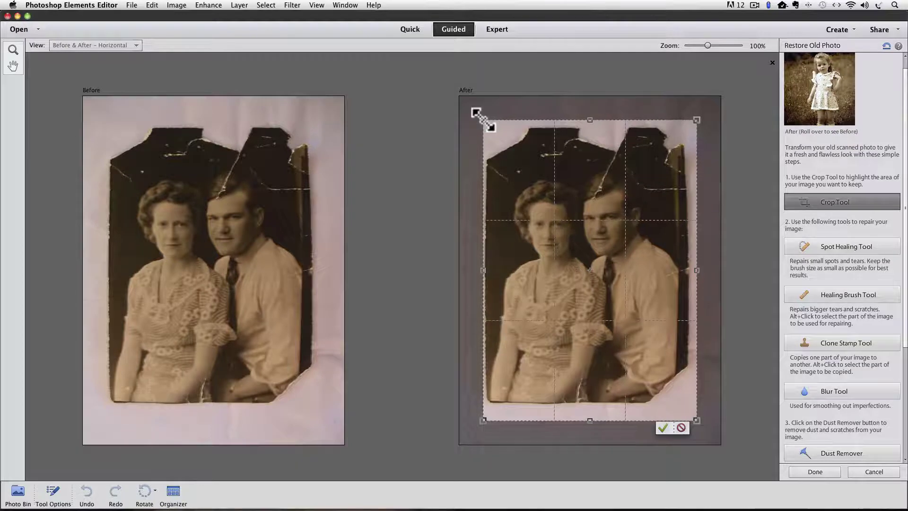
{"action": "mouse_move", "coordinate": [483, 120]}
{"action": "left_mouse_down"}
{"action": "mouse_move", "coordinate": [490, 130]}
{"action": "mouse_move", "coordinate": [482, 122]}
{"action": "left_mouse_up"}
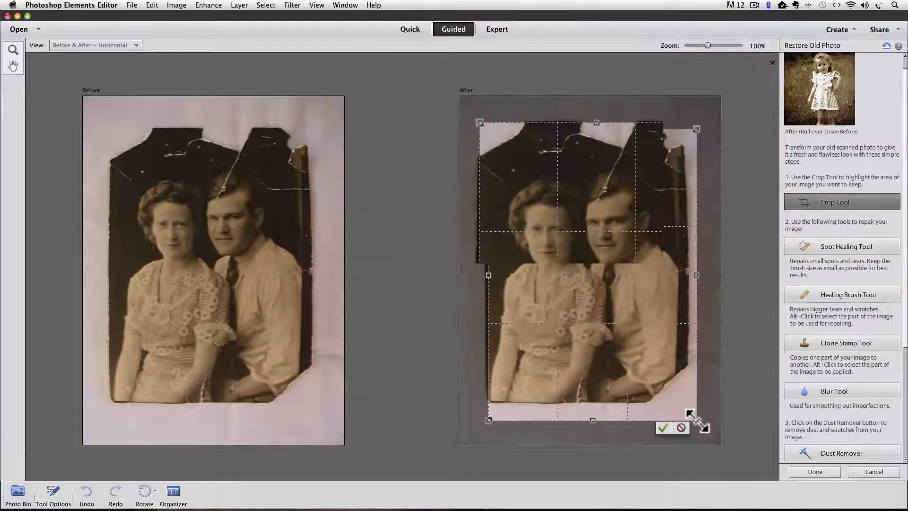
{"action": "left_click_drag", "start_coordinate": [698, 421], "coordinate": [691, 411]}
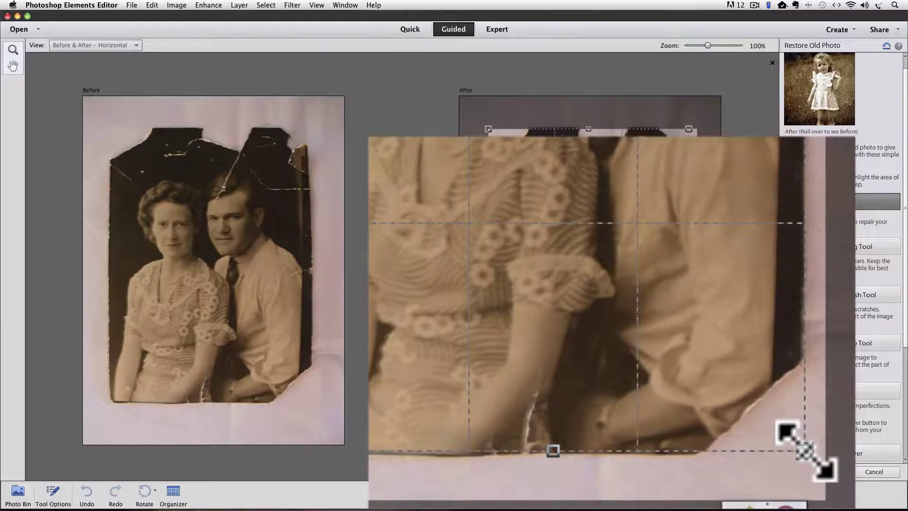
{"action": "left_click_drag", "start_coordinate": [689, 412], "coordinate": [687, 402]}
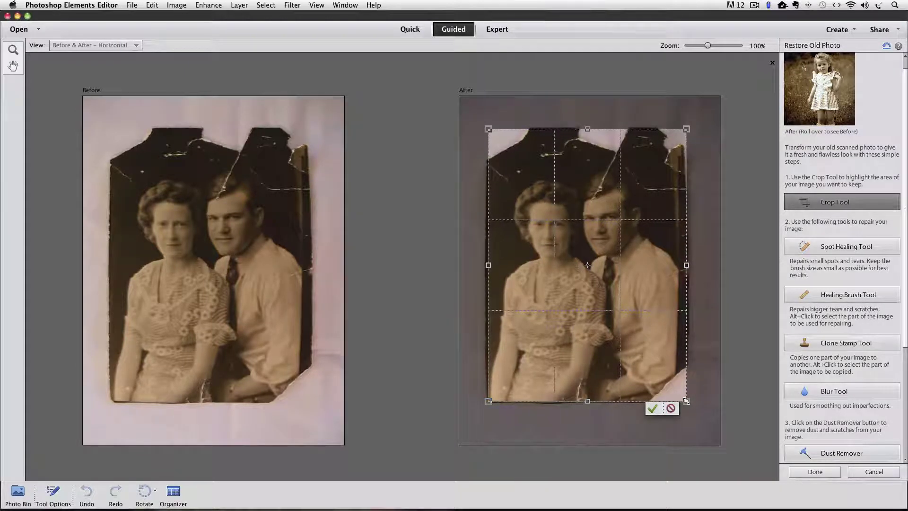
Step: Lower the crop's top edge below the torn top and move its right edge in past the tear
{"action": "left_click_drag", "start_coordinate": [588, 136], "coordinate": [588, 164]}
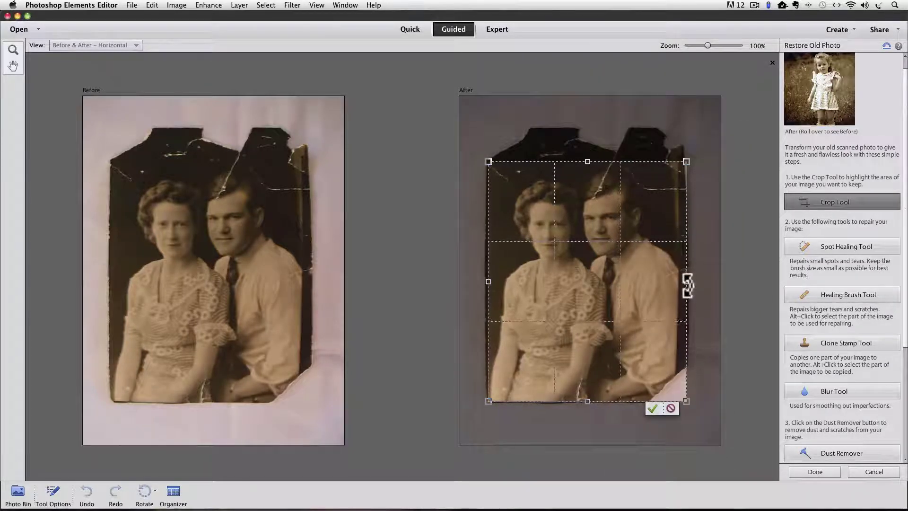
{"action": "left_click_drag", "start_coordinate": [686, 283], "coordinate": [676, 283]}
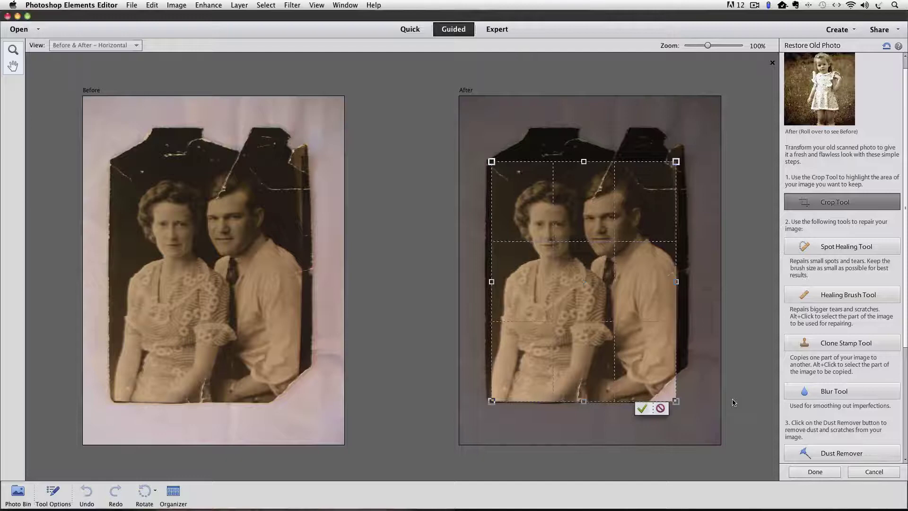
Step: Commit the crop, then heal the white scratches at the top and top-left with a smaller Spot Healing brush
{"action": "left_click", "coordinate": [640, 407]}
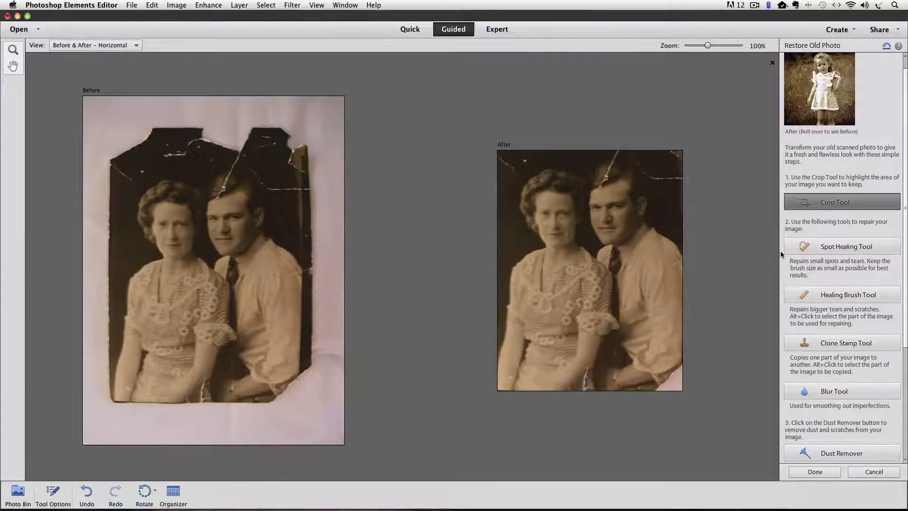
{"action": "left_click", "coordinate": [829, 247]}
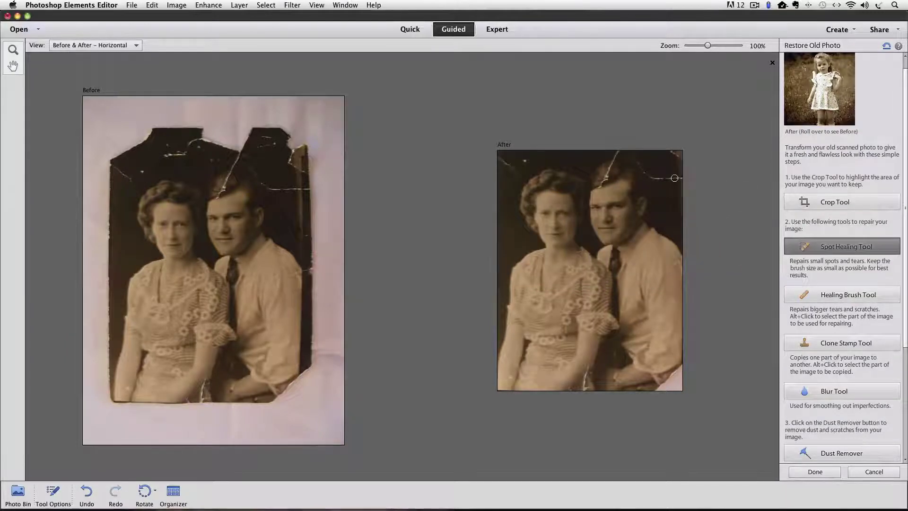
{"action": "key", "text": "bracketright"}
{"action": "key", "text": "bracketright"}
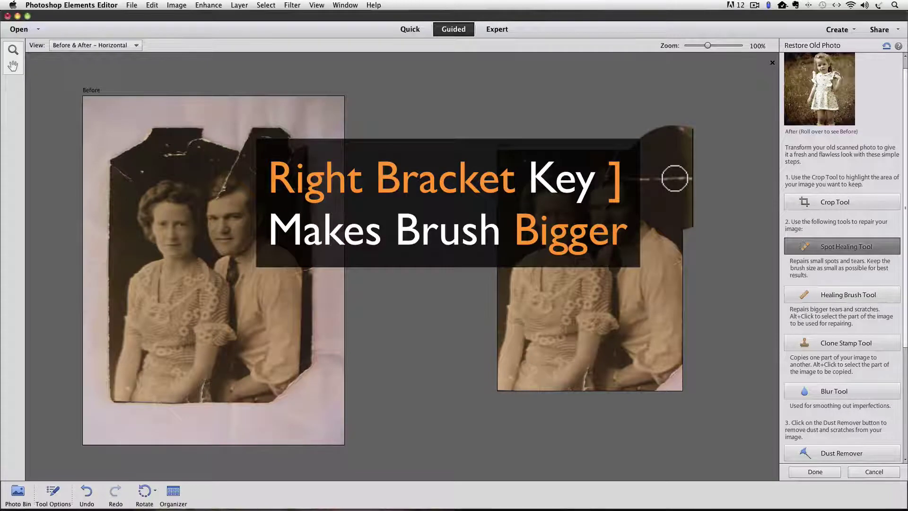
{"action": "key", "text": "bracketleft"}
{"action": "key", "text": "bracketleft"}
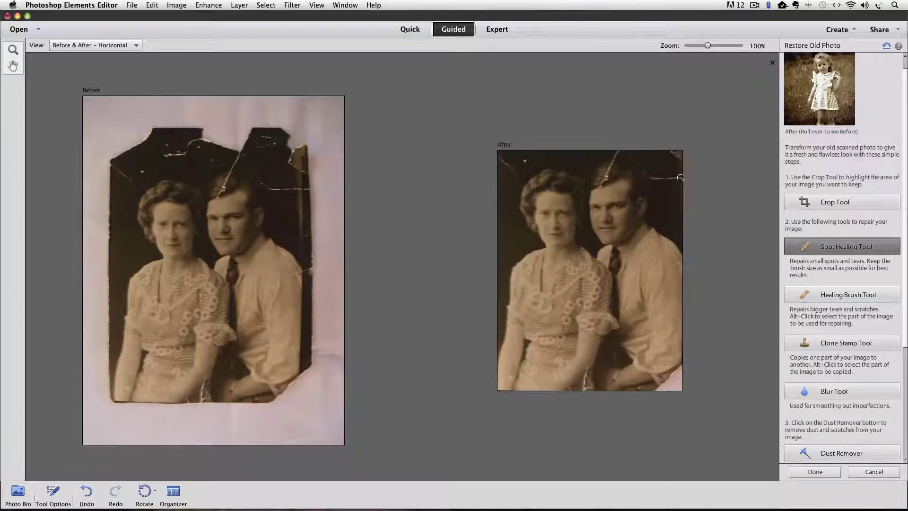
{"action": "key", "text": "bracketleft"}
{"action": "key", "text": "bracketleft"}
{"action": "mouse_move", "coordinate": [675, 178]}
{"action": "left_mouse_down"}
{"action": "mouse_move", "coordinate": [634, 189]}
{"action": "mouse_move", "coordinate": [576, 115]}
{"action": "left_mouse_up"}
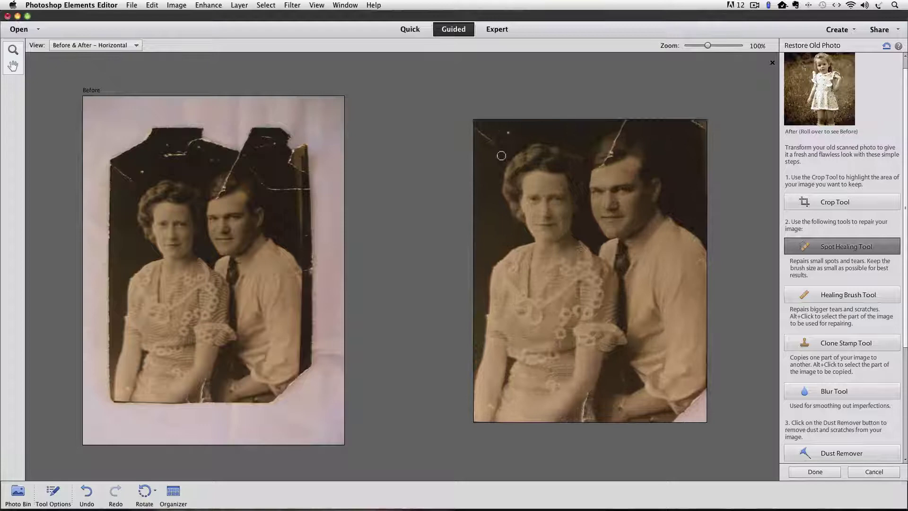
{"action": "left_click_drag", "start_coordinate": [453, 79], "coordinate": [403, 27]}
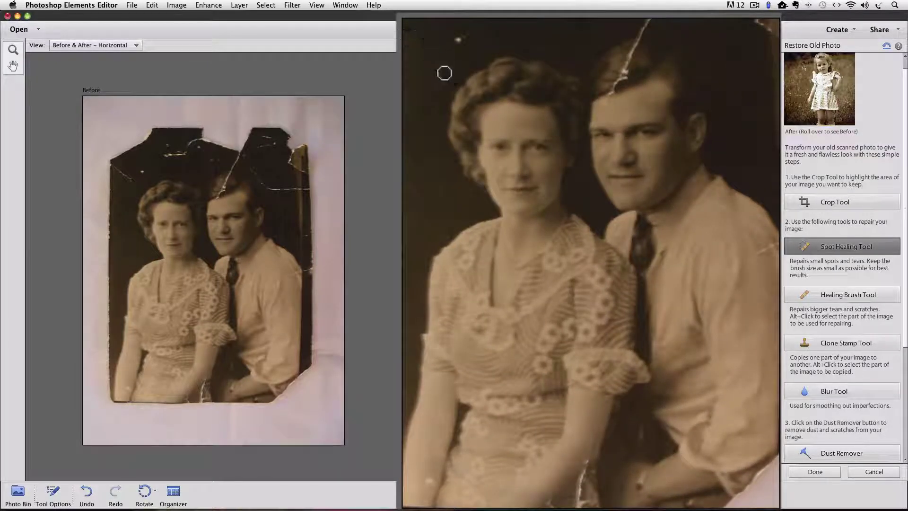
Step: Heal the top speck, the crack on the man's head, the bottom crack and the damaged bottom-right edge
{"action": "left_click", "coordinate": [458, 40]}
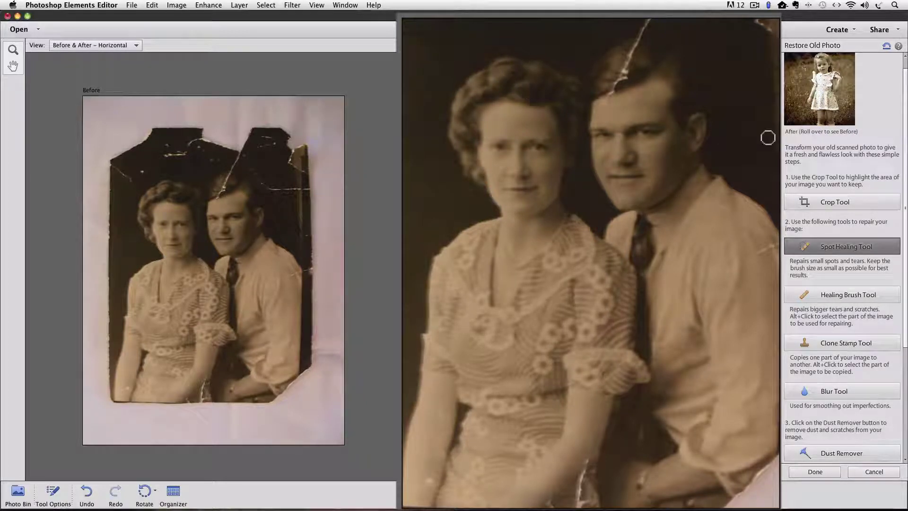
{"action": "left_click_drag", "start_coordinate": [615, 88], "coordinate": [649, 19]}
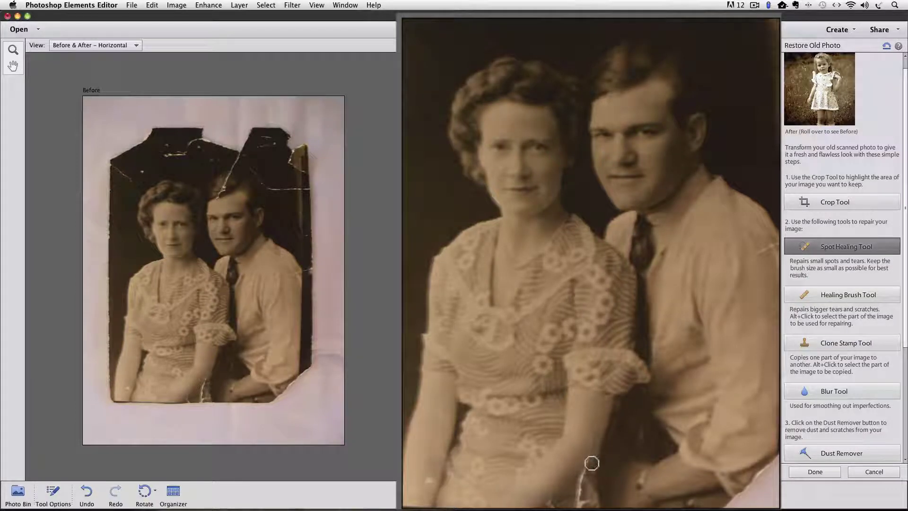
{"action": "left_click_drag", "start_coordinate": [586, 502], "coordinate": [586, 452]}
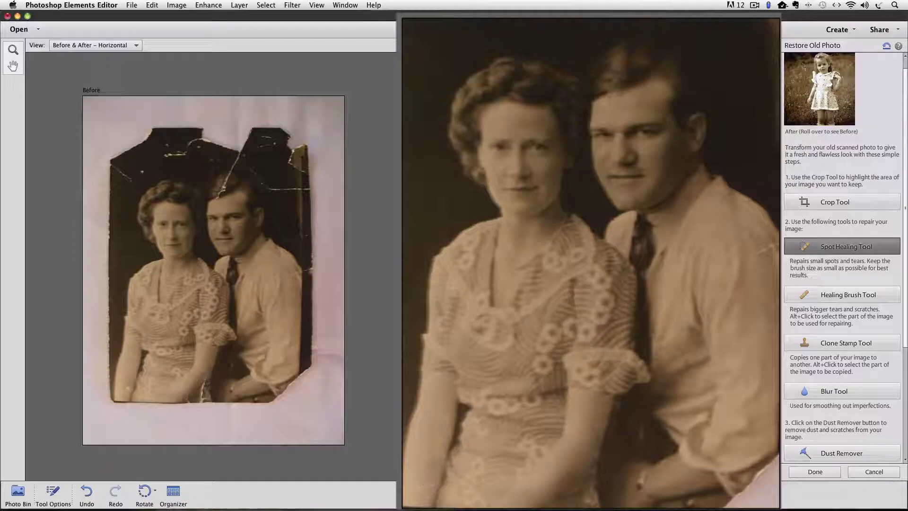
{"action": "left_click_drag", "start_coordinate": [765, 250], "coordinate": [775, 242]}
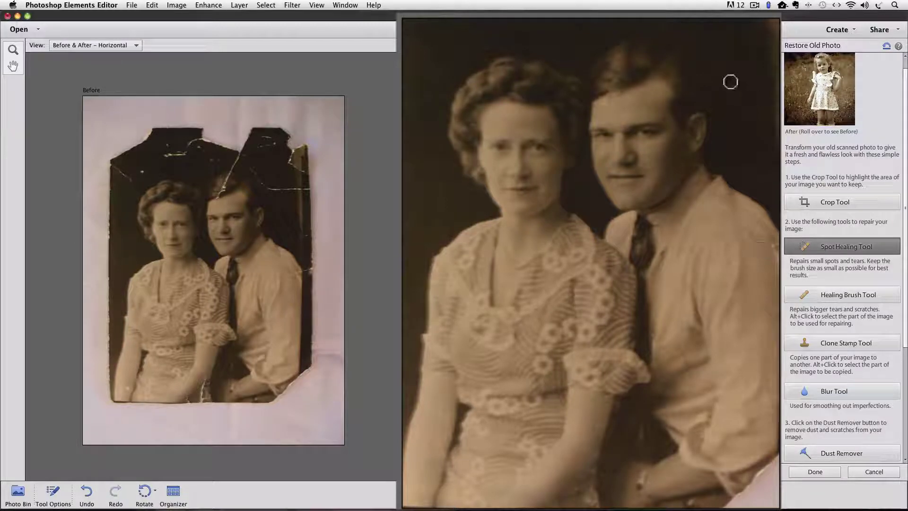
{"action": "key", "text": "bracketright"}
{"action": "key", "text": "bracketright"}
{"action": "key", "text": "bracketright"}
{"action": "key", "text": "bracketright"}
{"action": "key", "text": "bracketright"}
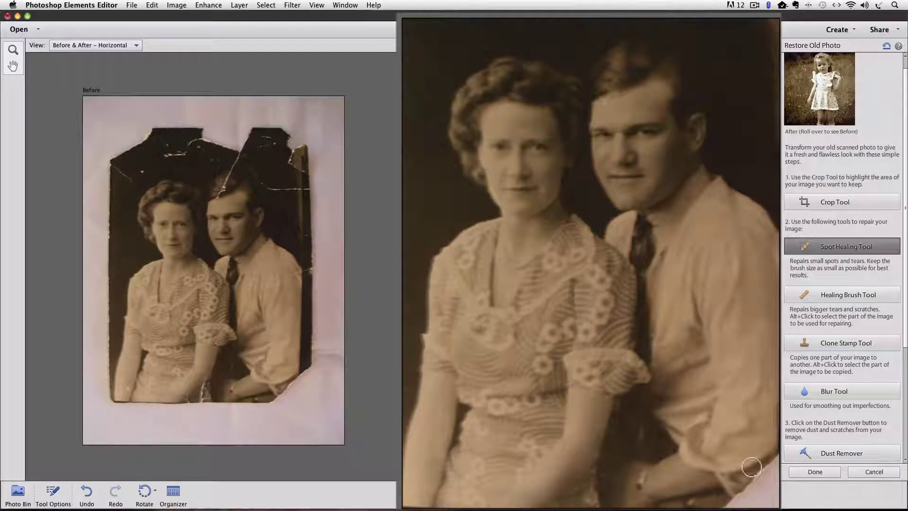
{"action": "mouse_move", "coordinate": [752, 468]}
{"action": "left_mouse_down"}
{"action": "mouse_move", "coordinate": [766, 473]}
{"action": "mouse_move", "coordinate": [738, 494]}
{"action": "mouse_move", "coordinate": [769, 499]}
{"action": "mouse_move", "coordinate": [778, 487]}
{"action": "left_mouse_up"}
{"action": "left_click", "coordinate": [770, 455]}
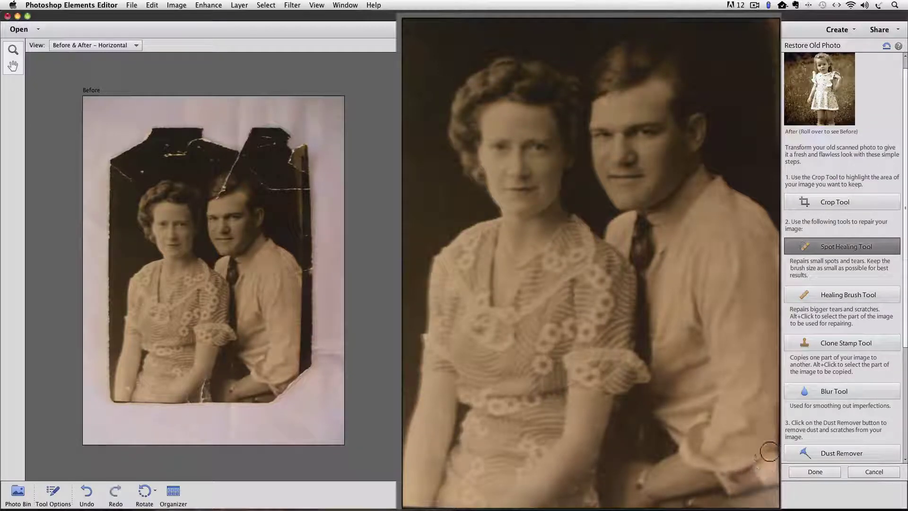
{"action": "left_click_drag", "start_coordinate": [770, 450], "coordinate": [766, 478]}
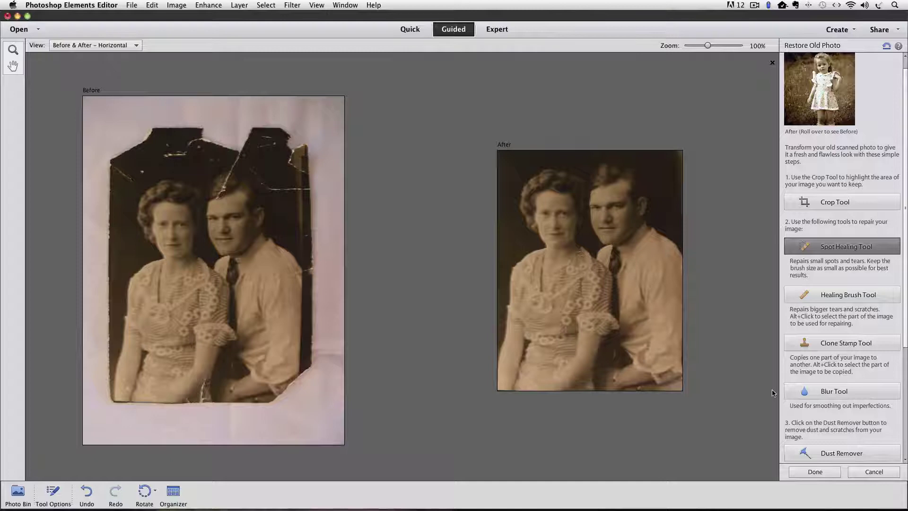
{"action": "scroll", "coordinate": [898, 434], "scroll_direction": "down", "scroll_amount": 3}
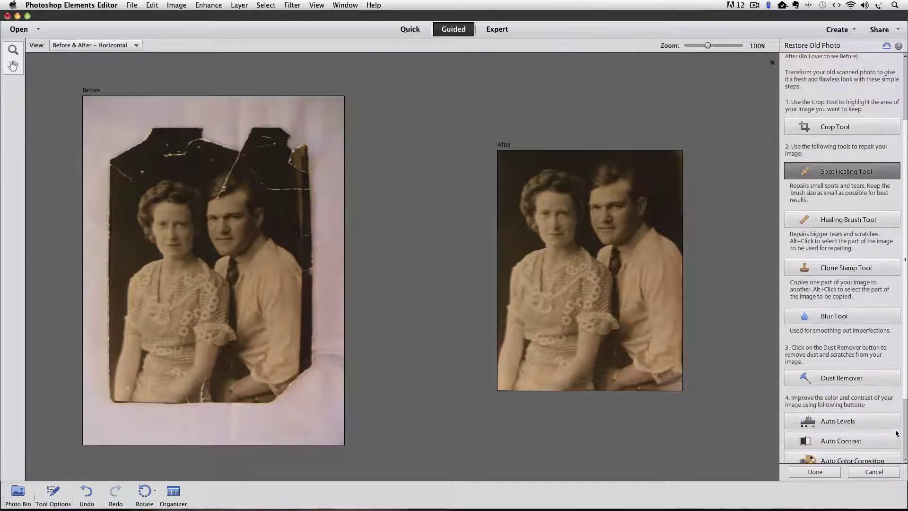
{"action": "scroll", "coordinate": [897, 433], "scroll_direction": "down", "scroll_amount": 3}
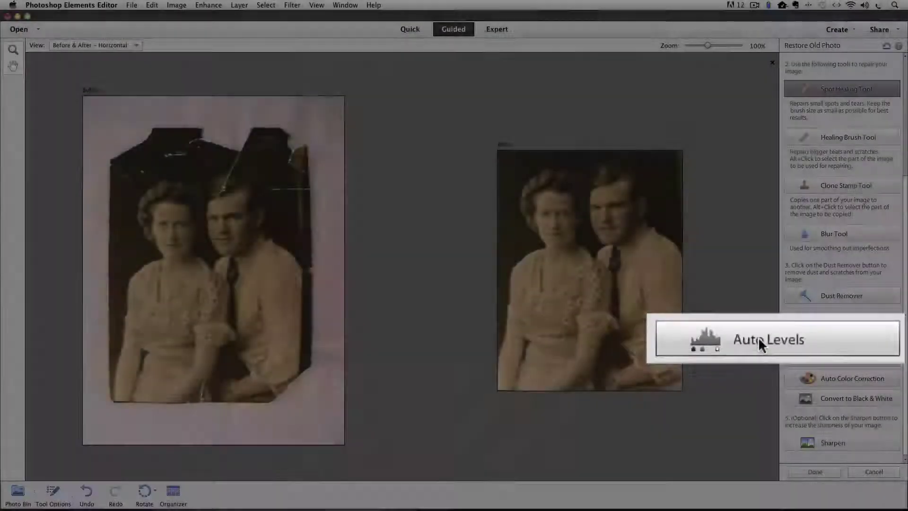
{"action": "left_click", "coordinate": [874, 342]}
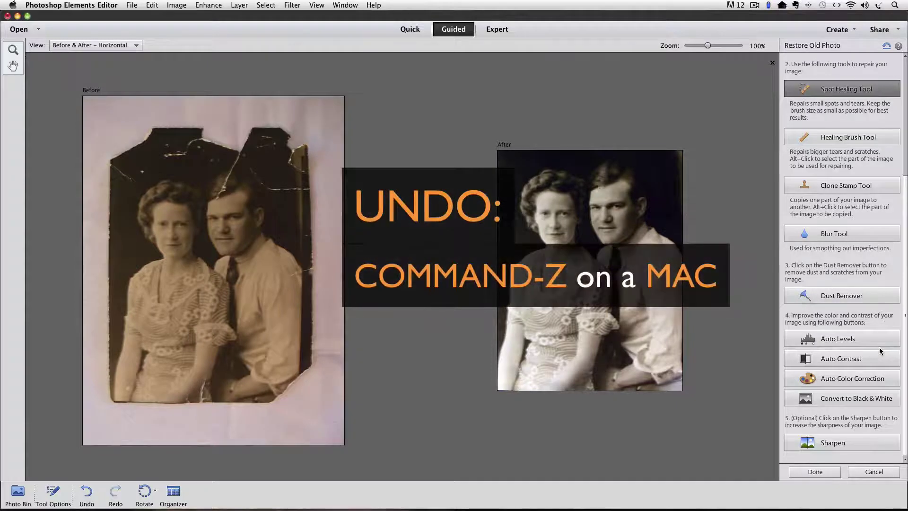
{"action": "key", "text": "super+z"}
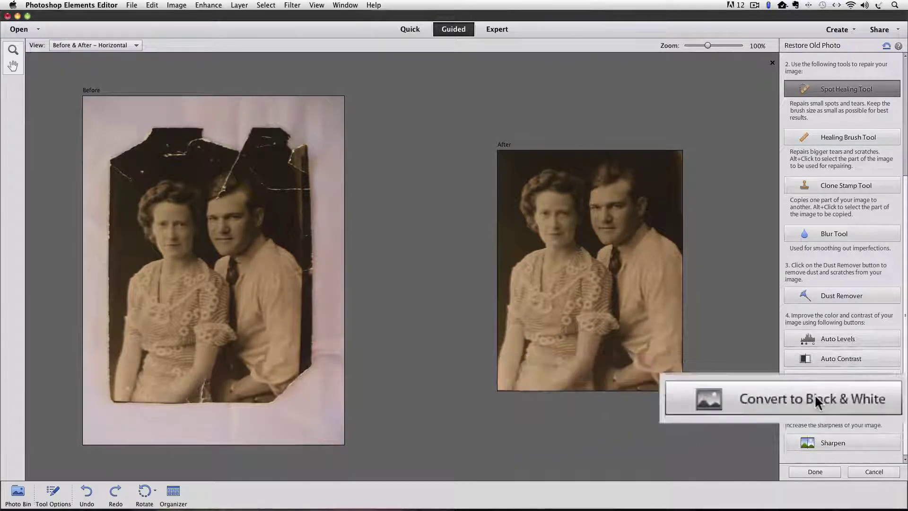
Step: Convert the restored couple's portrait from sepia to black and white
{"action": "left_click", "coordinate": [860, 400]}
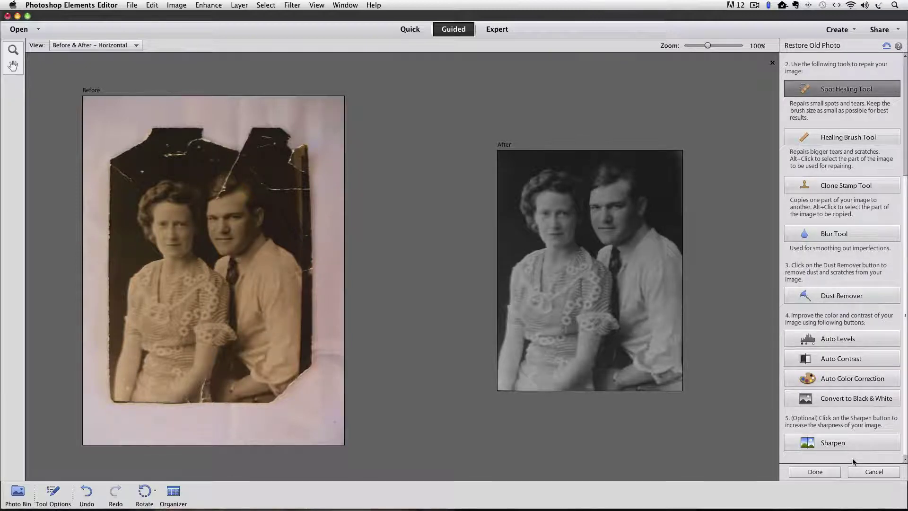
Step: Close the Restore Old Photo guided edit and scroll down the guided edits list
{"action": "left_click", "coordinate": [772, 63]}
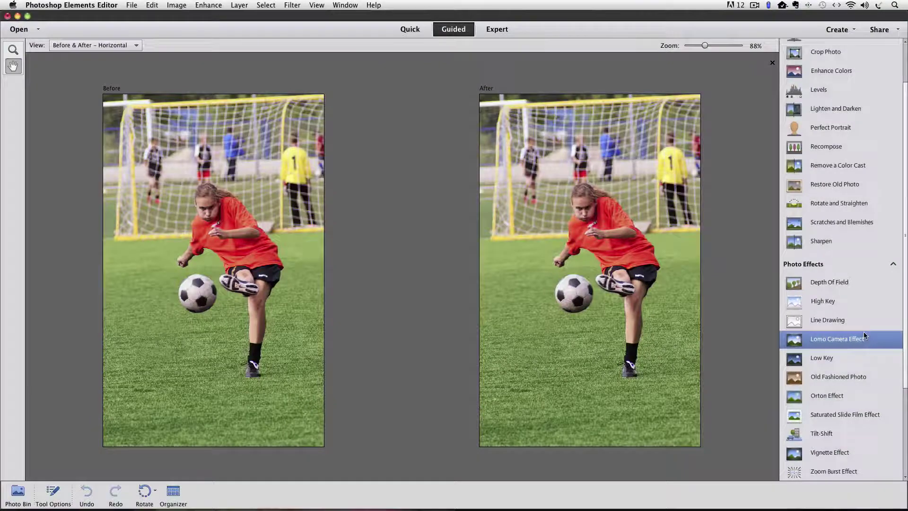
{"action": "scroll", "coordinate": [831, 383], "scroll_direction": "down", "scroll_amount": 2}
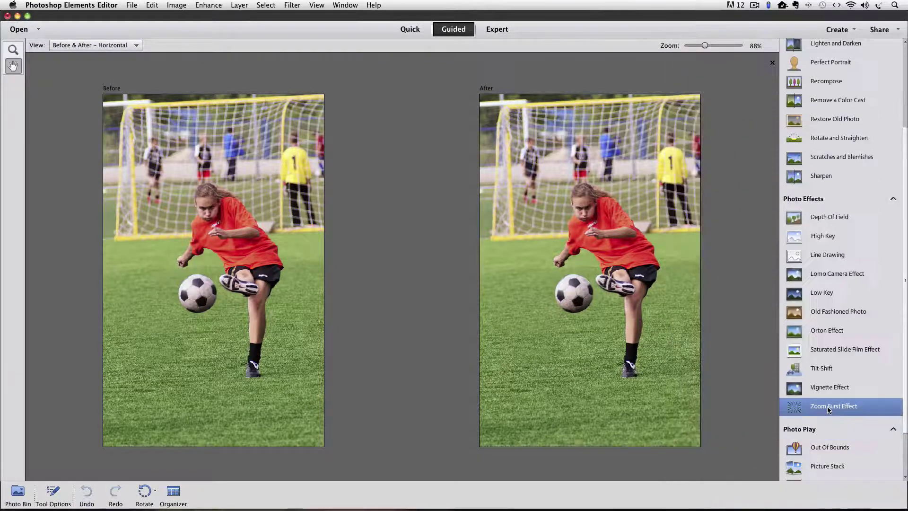
Step: Open the Zoom Burst Effect guided edit and crop the soccer photo, widening it slightly and trimming the bottom
{"action": "left_click", "coordinate": [828, 407]}
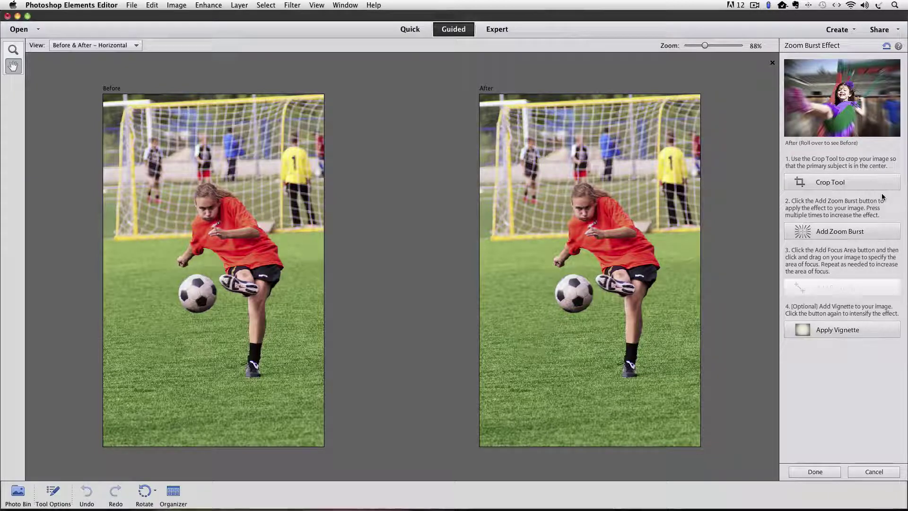
{"action": "left_click", "coordinate": [827, 180]}
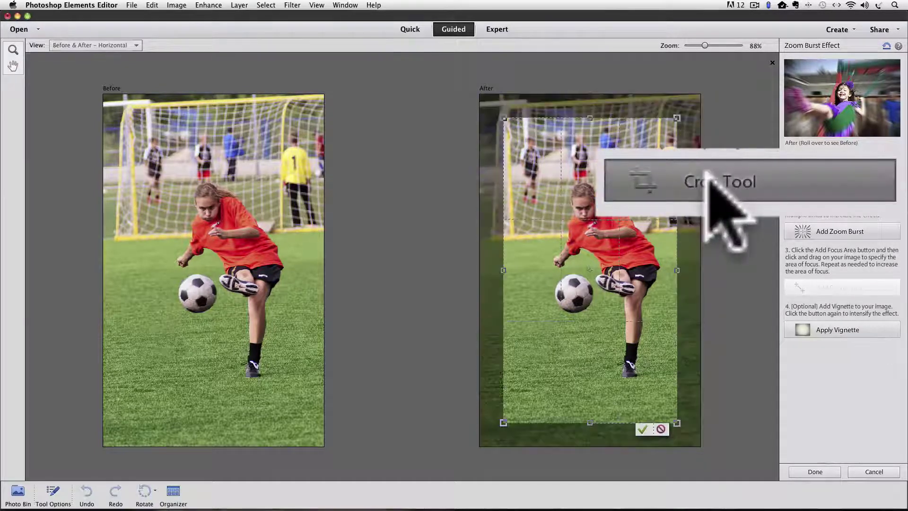
{"action": "left_click_drag", "start_coordinate": [512, 115], "coordinate": [483, 95]}
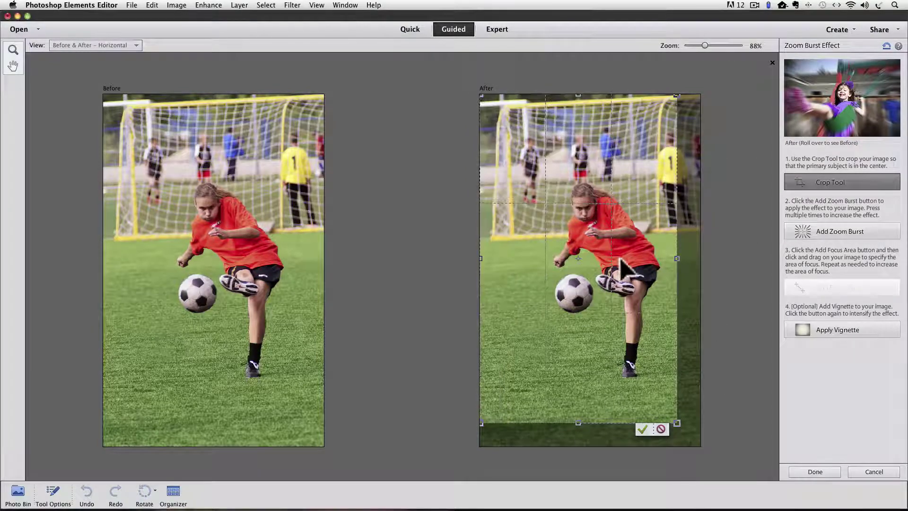
{"action": "left_click_drag", "start_coordinate": [679, 259], "coordinate": [700, 258]}
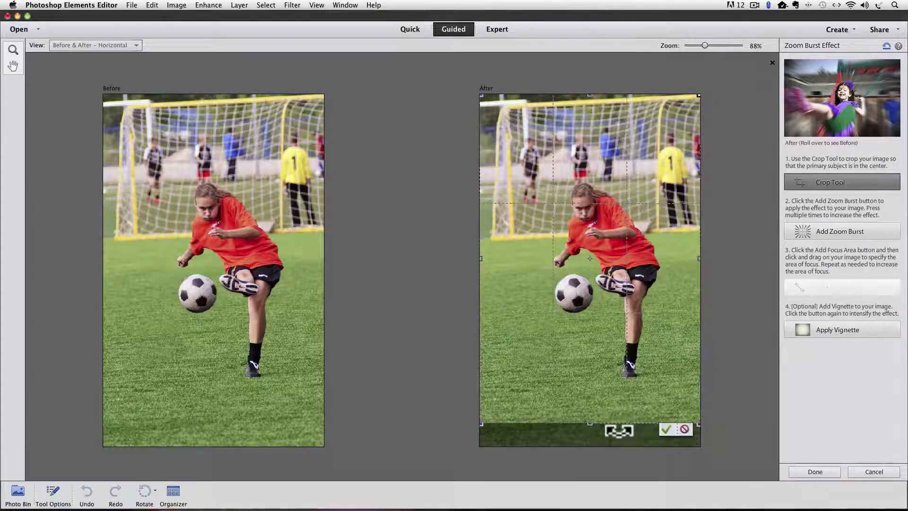
{"action": "left_click_drag", "start_coordinate": [590, 422], "coordinate": [590, 414]}
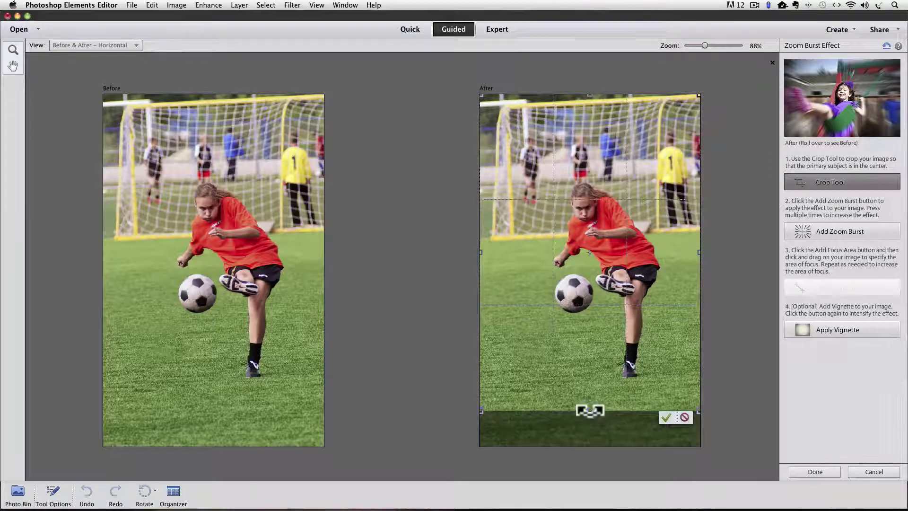
{"action": "left_click", "coordinate": [666, 417]}
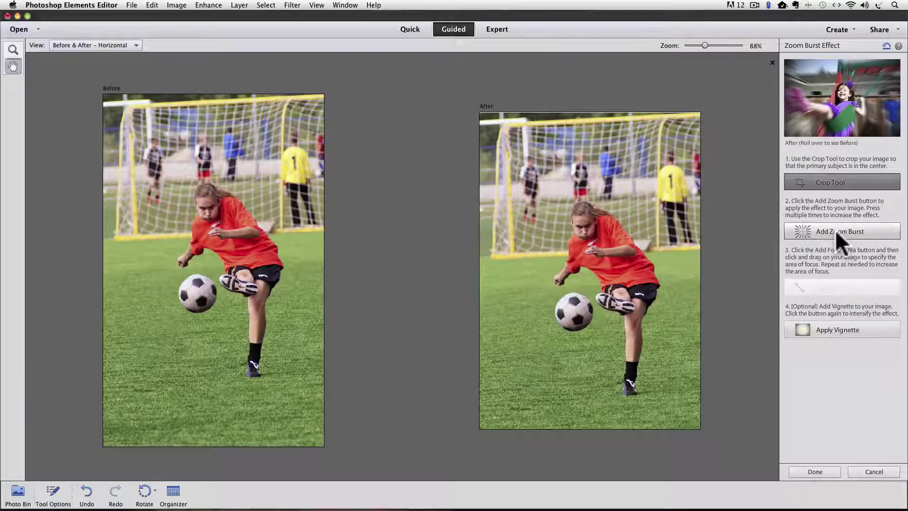
Step: Apply Add Zoom Burst three times to streak the soccer photo with a strong radial blur
{"action": "left_click", "coordinate": [836, 230]}
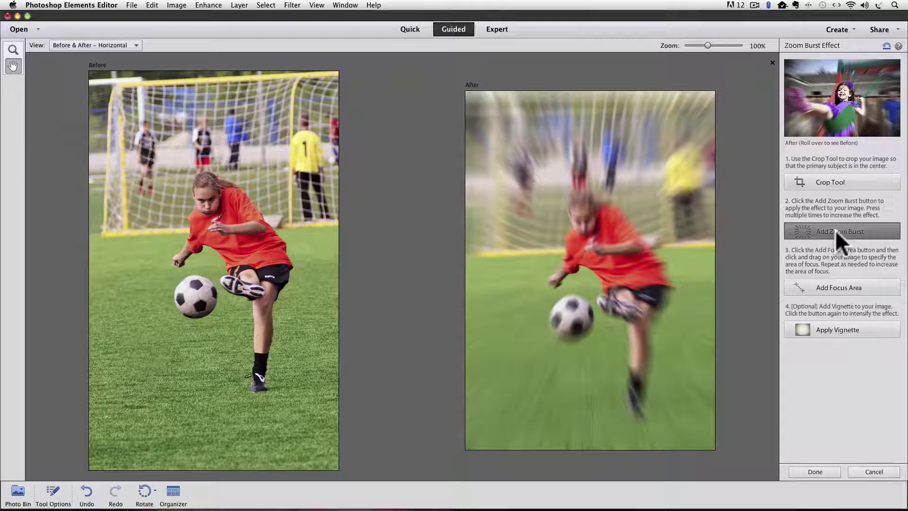
{"action": "left_click", "coordinate": [835, 229]}
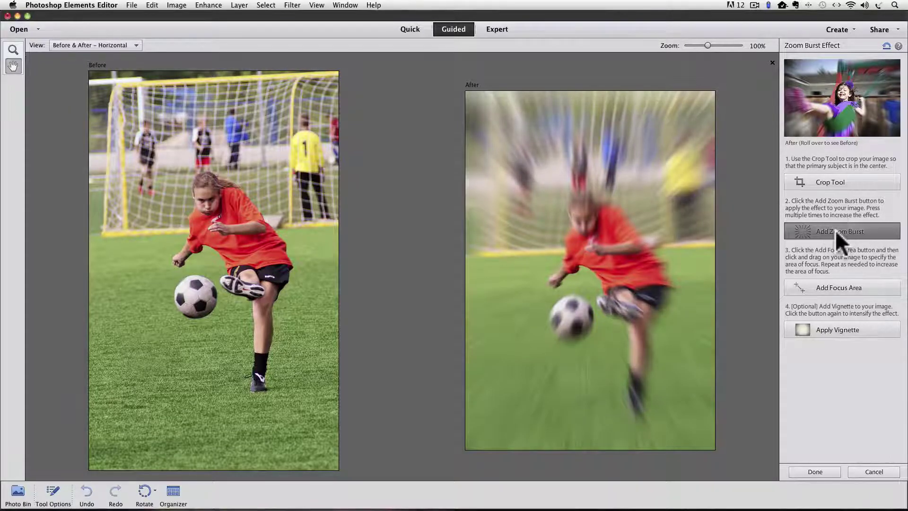
{"action": "left_click", "coordinate": [835, 230]}
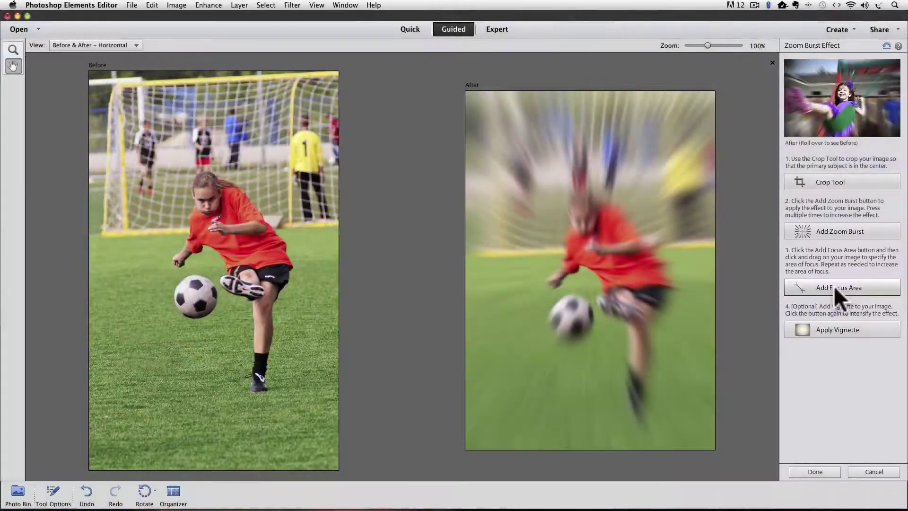
Step: Add a focus area across the girl's face, undoing and redrawing the stroke to sharpen it
{"action": "left_click", "coordinate": [835, 287]}
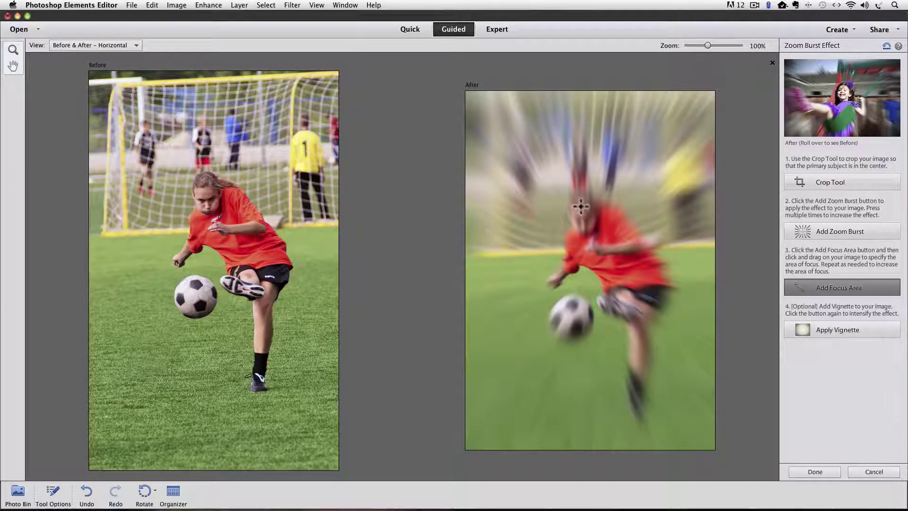
{"action": "left_click", "coordinate": [586, 236]}
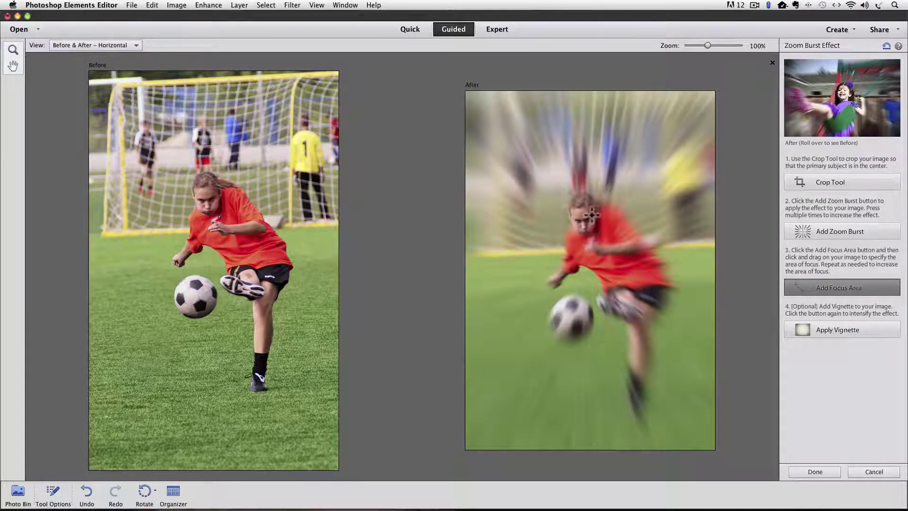
{"action": "left_click_drag", "start_coordinate": [592, 214], "coordinate": [606, 205]}
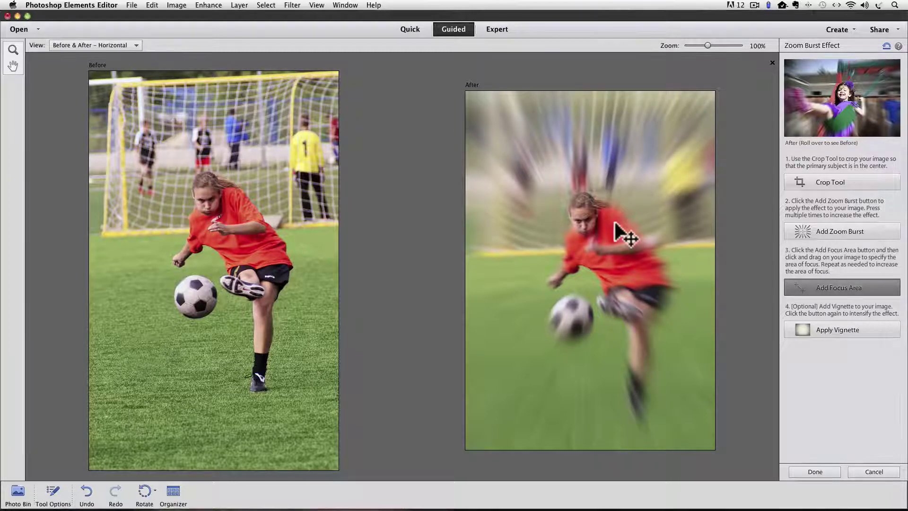
{"action": "key", "text": "super+z"}
{"action": "mouse_move", "coordinate": [616, 225]}
{"action": "left_mouse_down"}
{"action": "mouse_move", "coordinate": [589, 206]}
{"action": "mouse_move", "coordinate": [599, 208]}
{"action": "mouse_move", "coordinate": [579, 232]}
{"action": "mouse_move", "coordinate": [592, 252]}
{"action": "mouse_move", "coordinate": [591, 237]}
{"action": "mouse_move", "coordinate": [582, 246]}
{"action": "mouse_move", "coordinate": [599, 251]}
{"action": "left_mouse_up"}
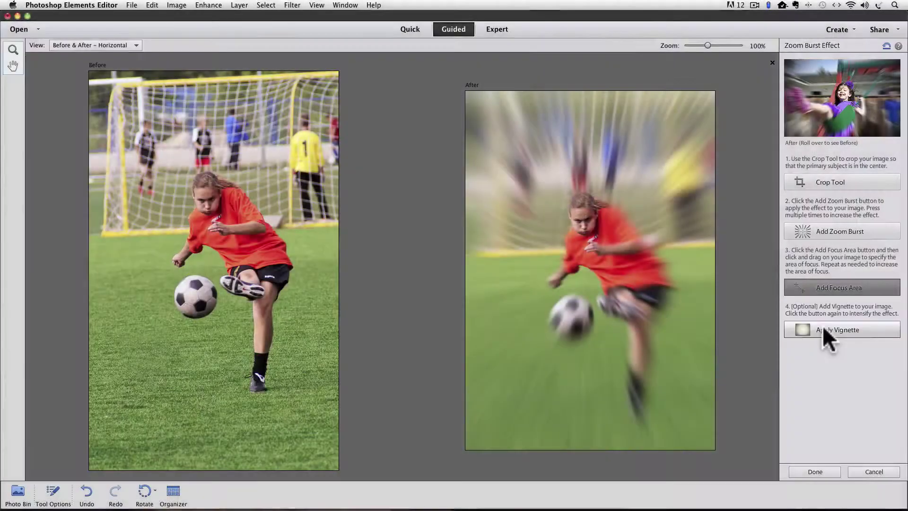
Step: Try a dark vignette, undo it, and finish the Zoom Burst edit
{"action": "left_click", "coordinate": [823, 329]}
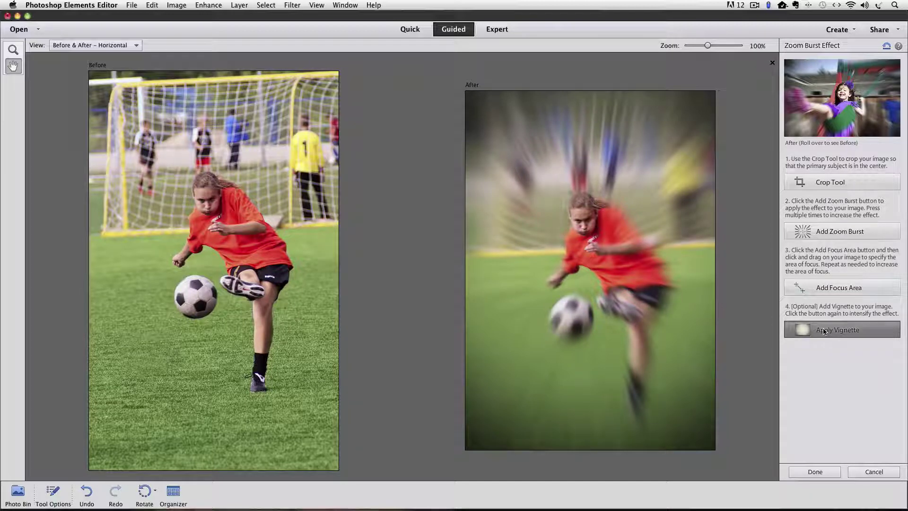
{"action": "key", "text": "super+z"}
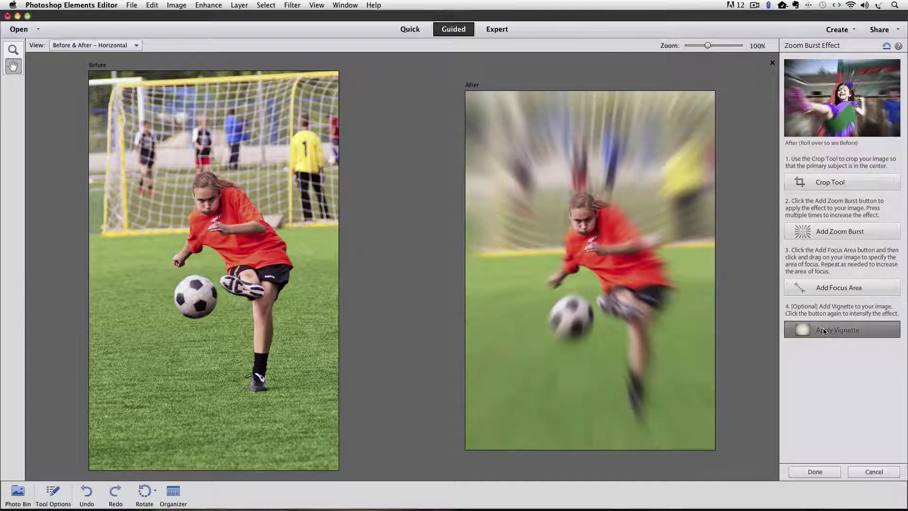
{"action": "left_click", "coordinate": [815, 472]}
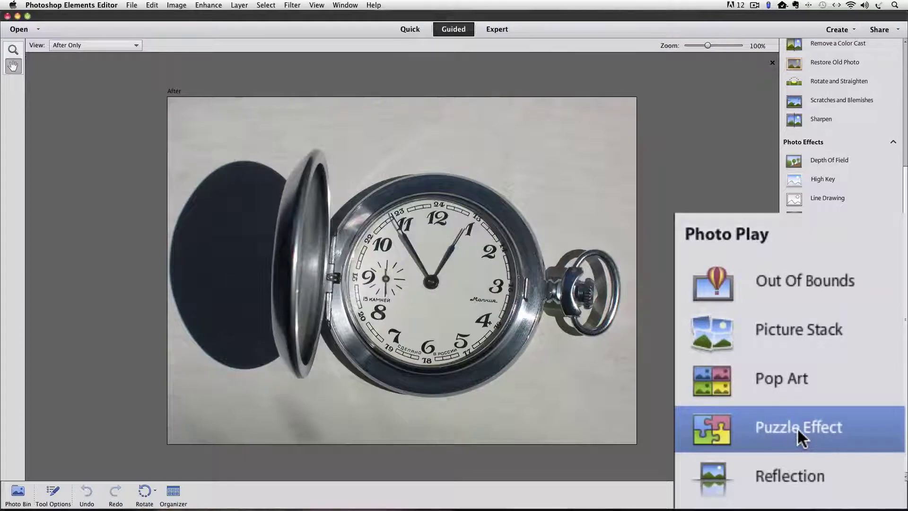
Step: Start the Puzzle Effect guided edit on the pocket watch photo
{"action": "left_click", "coordinate": [825, 447]}
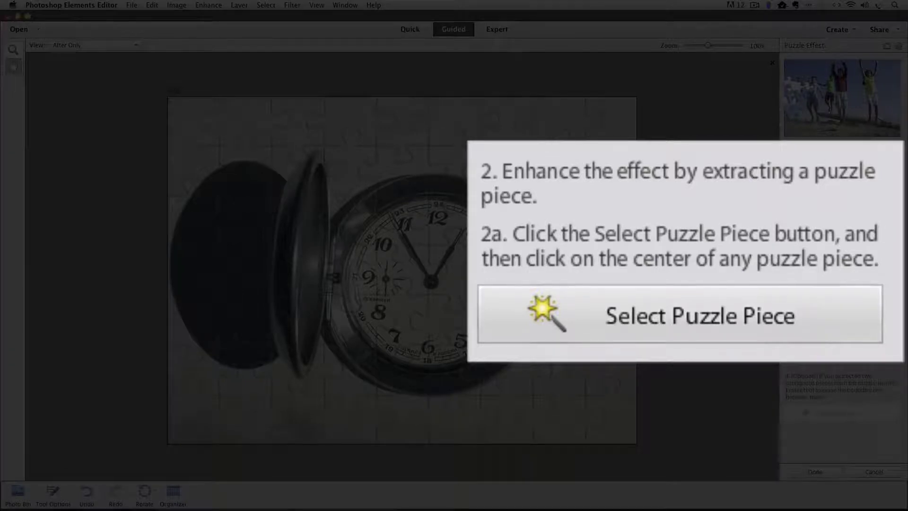
Step: Select the puzzle piece near the 11 on the watch face and extract it
{"action": "left_click", "coordinate": [668, 317]}
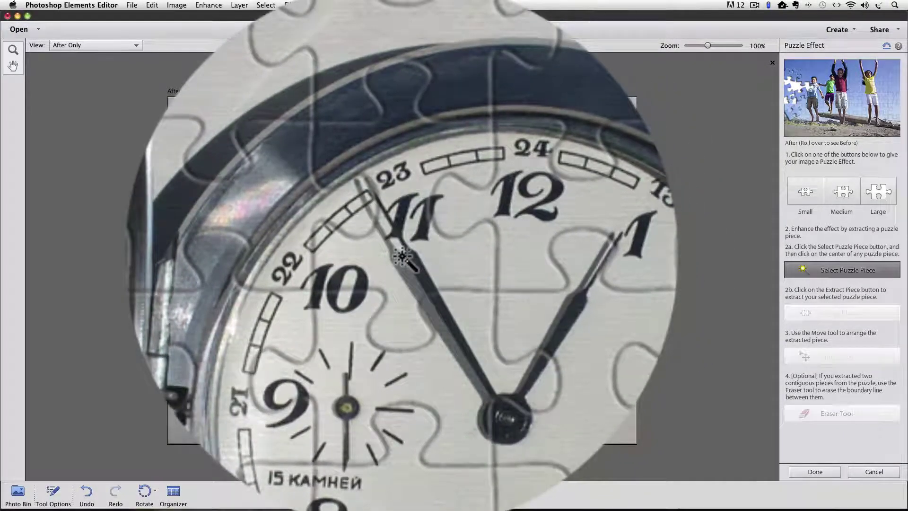
{"action": "left_click", "coordinate": [401, 256]}
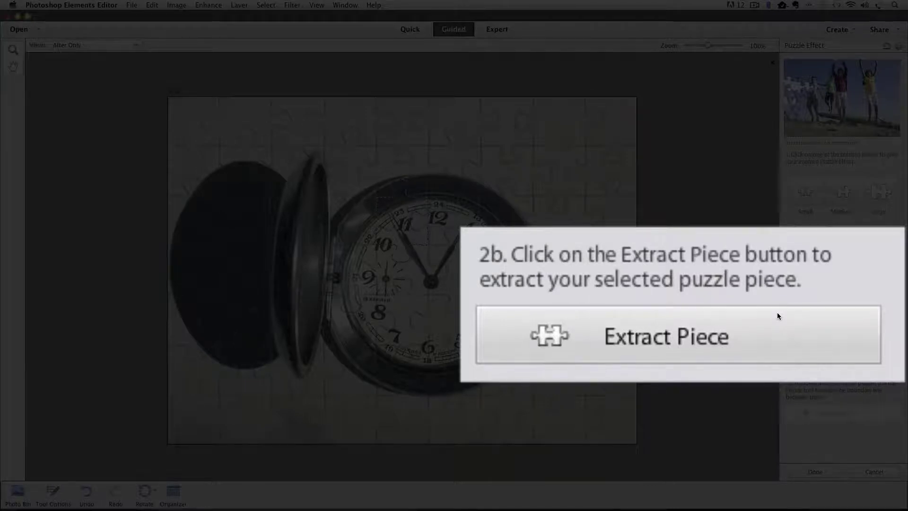
{"action": "left_click", "coordinate": [834, 314]}
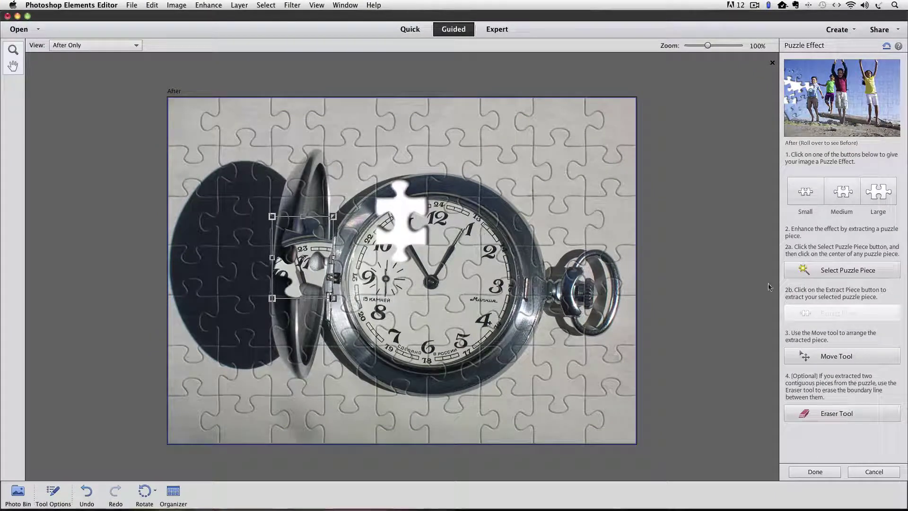
Step: Extract the puzzle piece left of the watch's centre, keeping it untilted
{"action": "left_click", "coordinate": [845, 268]}
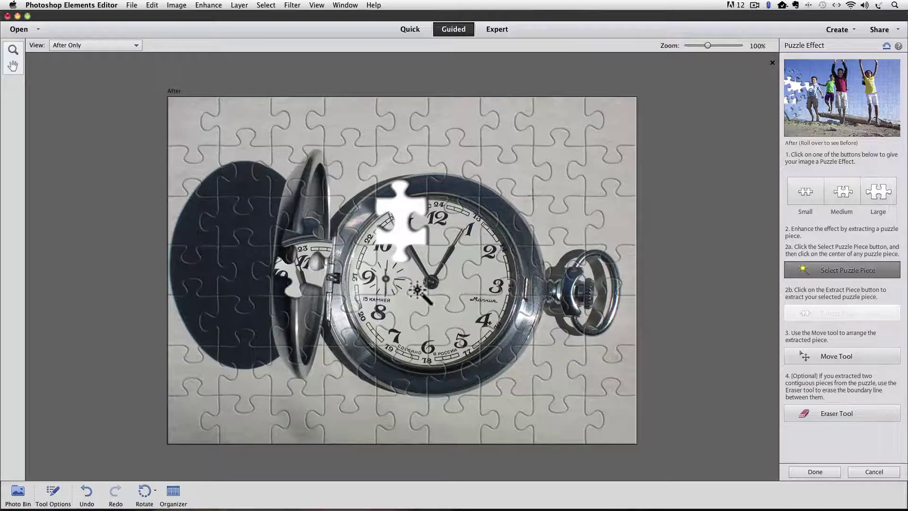
{"action": "left_click", "coordinate": [387, 275]}
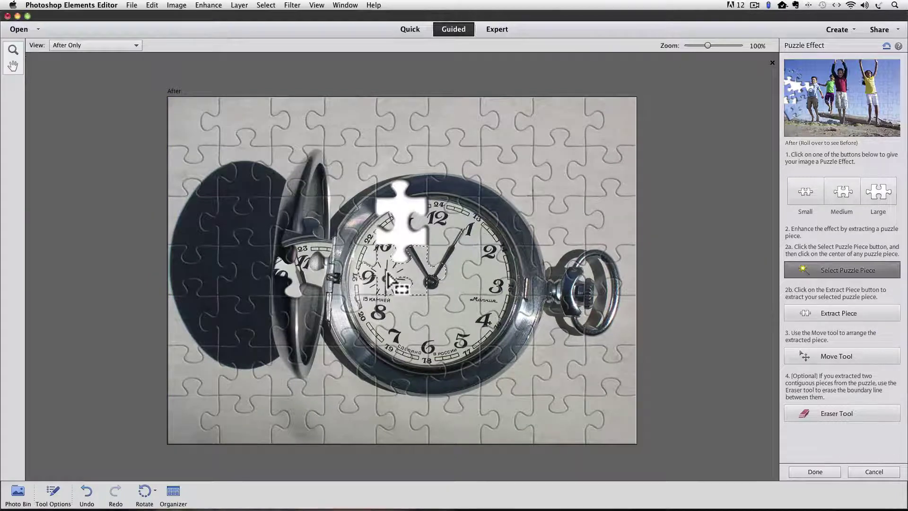
{"action": "left_click", "coordinate": [837, 312]}
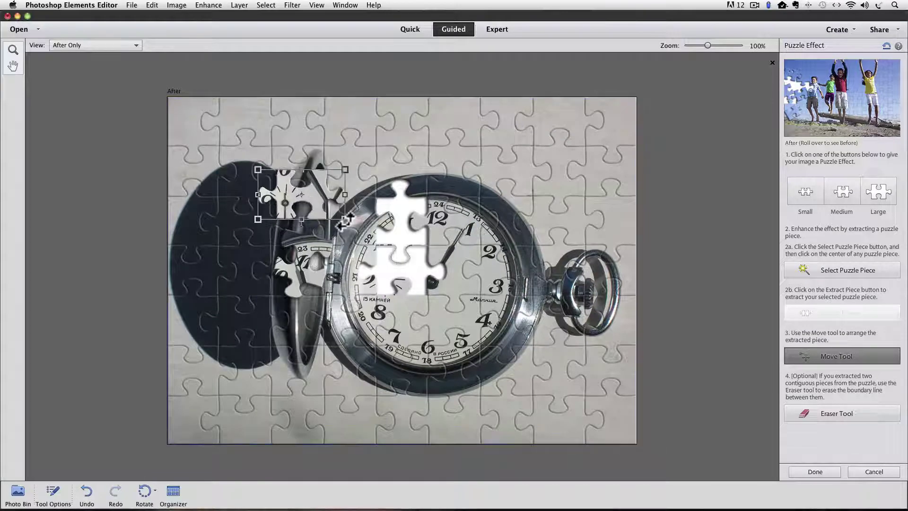
{"action": "left_click_drag", "start_coordinate": [347, 217], "coordinate": [347, 215]}
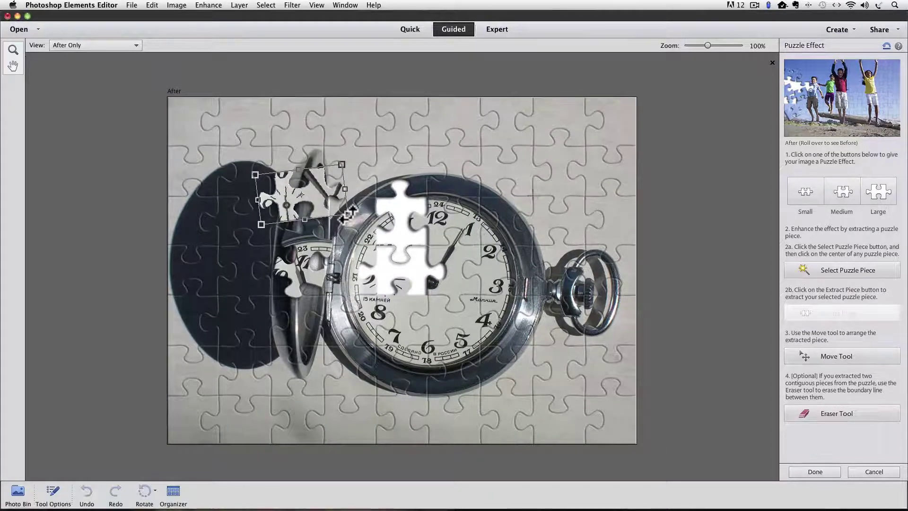
{"action": "key", "text": "ctrl+z"}
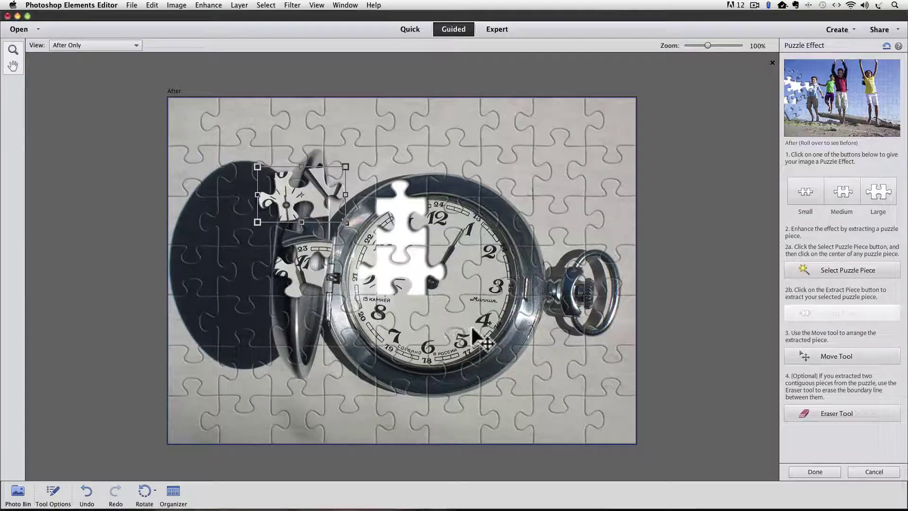
Step: Extract the 12 piece, move it left onto the lid, and rotate it about 40 degrees
{"action": "left_click", "coordinate": [836, 269]}
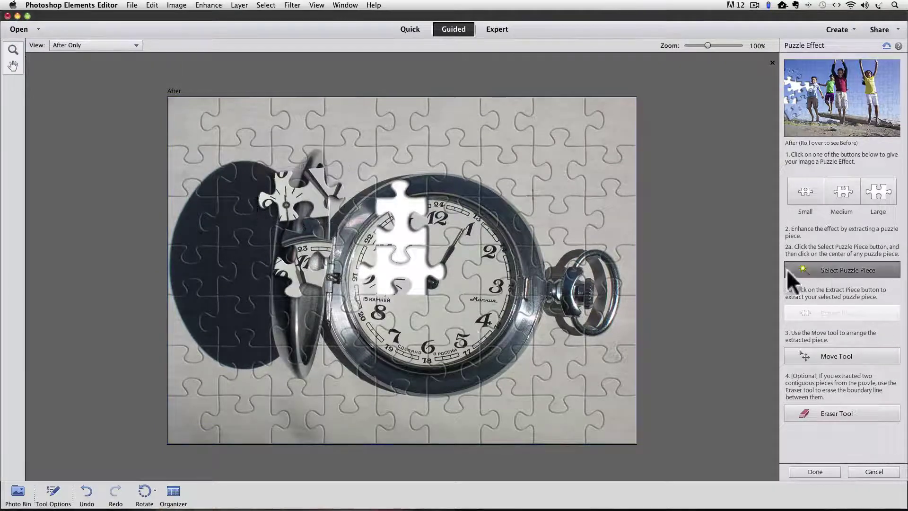
{"action": "left_click", "coordinate": [440, 218]}
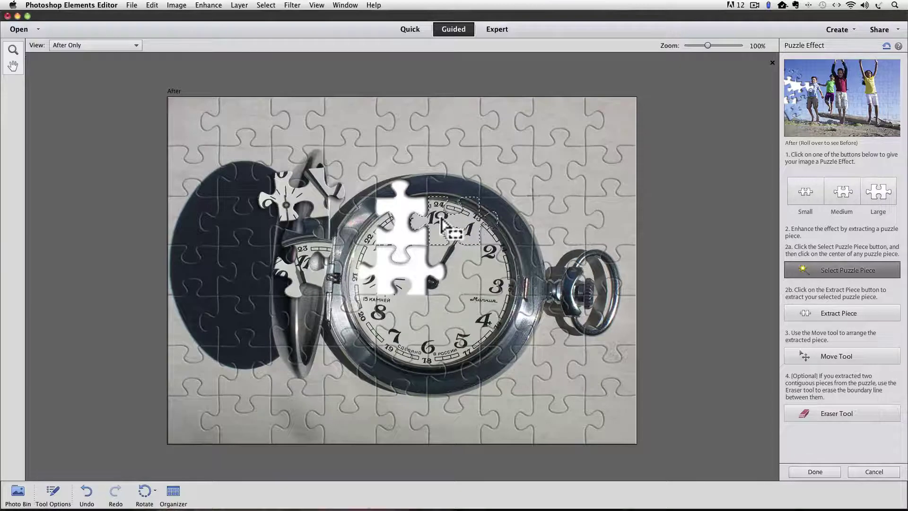
{"action": "left_click", "coordinate": [840, 309]}
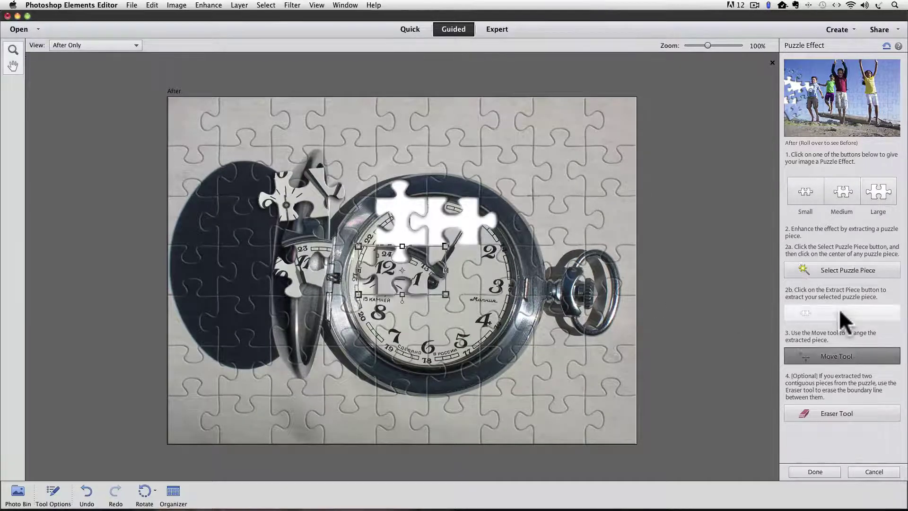
{"action": "left_click_drag", "start_coordinate": [417, 272], "coordinate": [276, 243]}
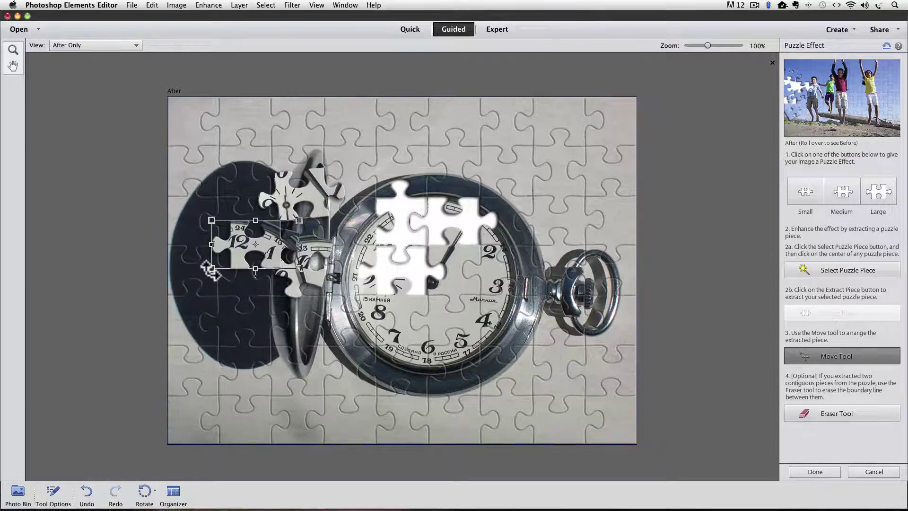
{"action": "left_click_drag", "start_coordinate": [208, 268], "coordinate": [244, 282]}
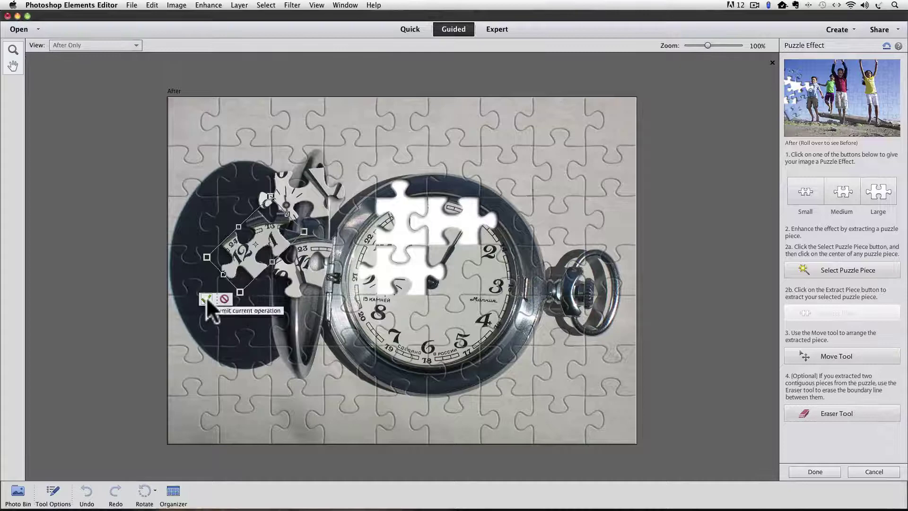
{"action": "left_click", "coordinate": [206, 298]}
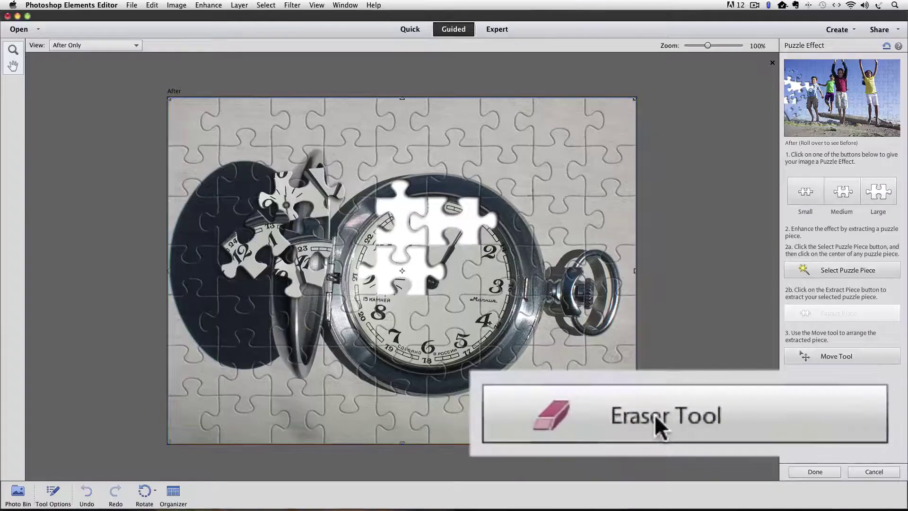
Step: Switch to the Eraser tool for removing seams between the empty holes
{"action": "left_click", "coordinate": [835, 413]}
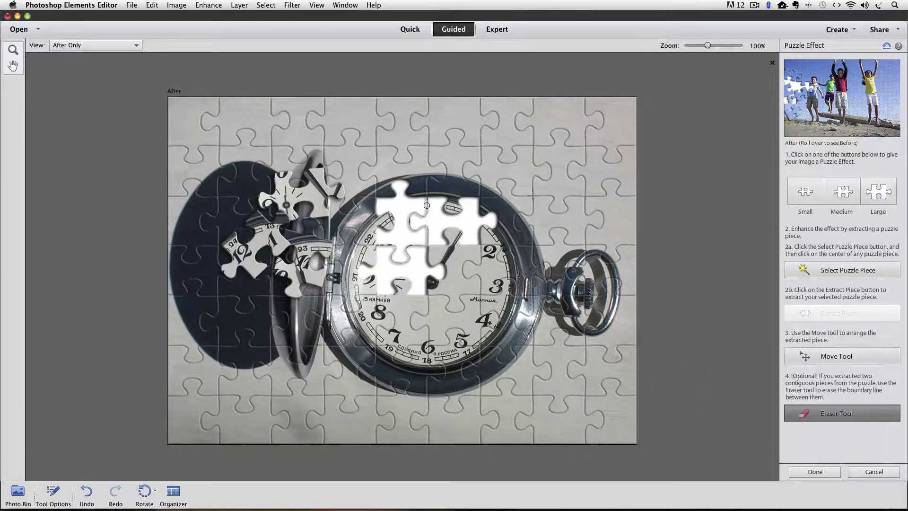